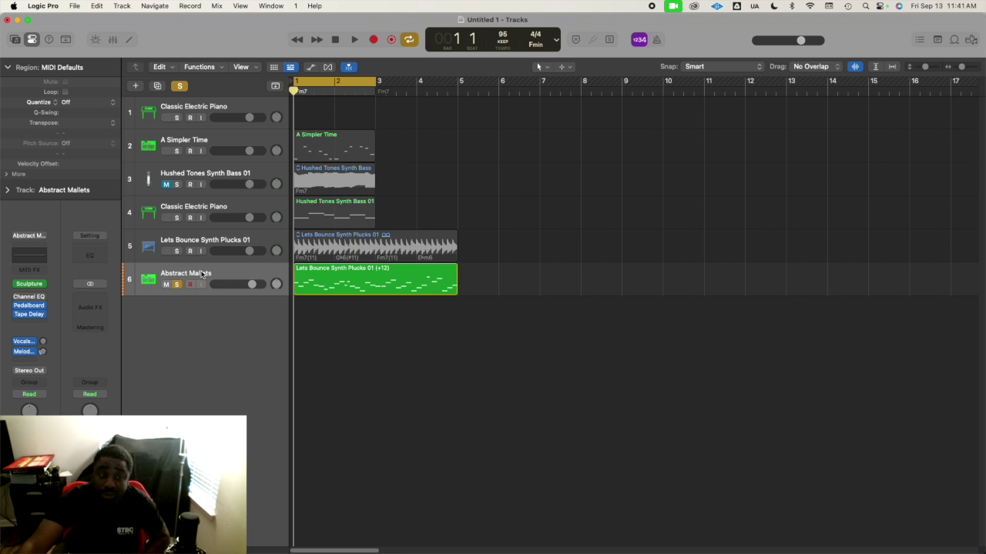
# Duplicate the Abstract Mallets track as empty track 7, unsolo track 6, and open its Step Sequencer.
pyautogui.click(201, 277)
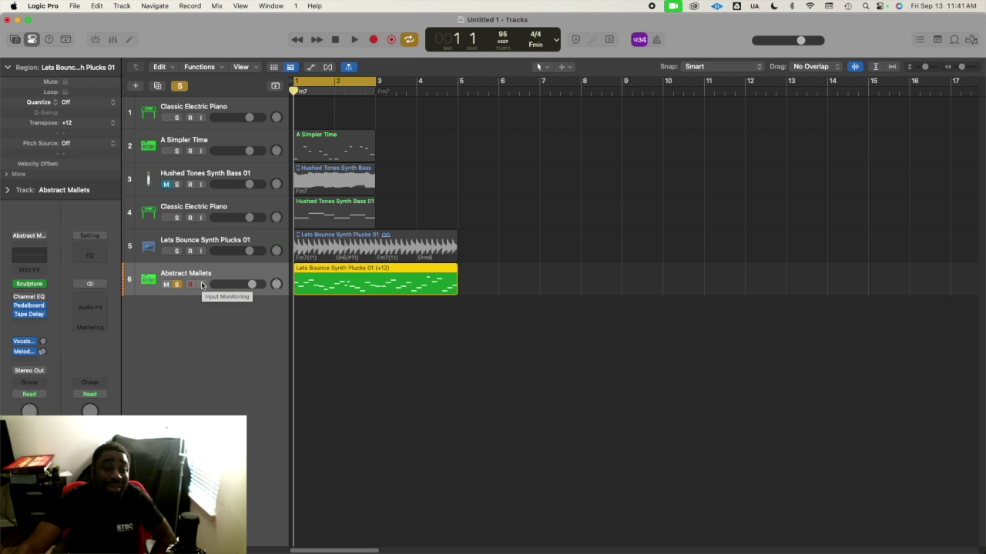
pyautogui.press('super+d')
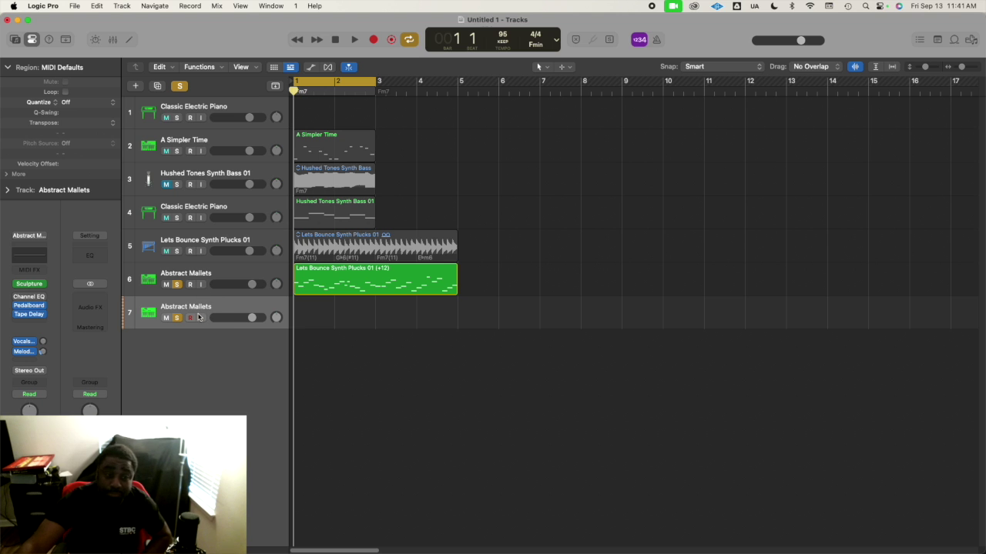
pyautogui.click(176, 284)
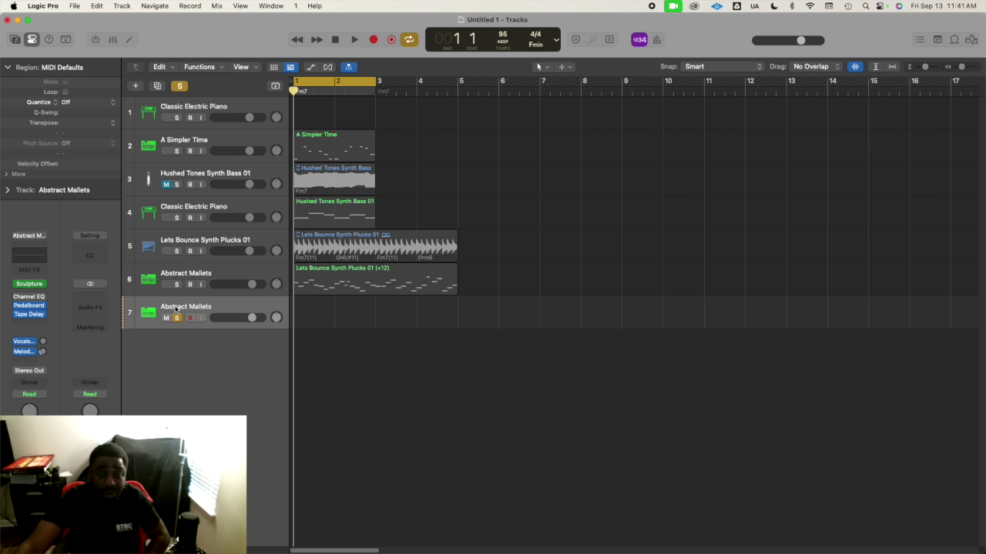
pyautogui.press('p')
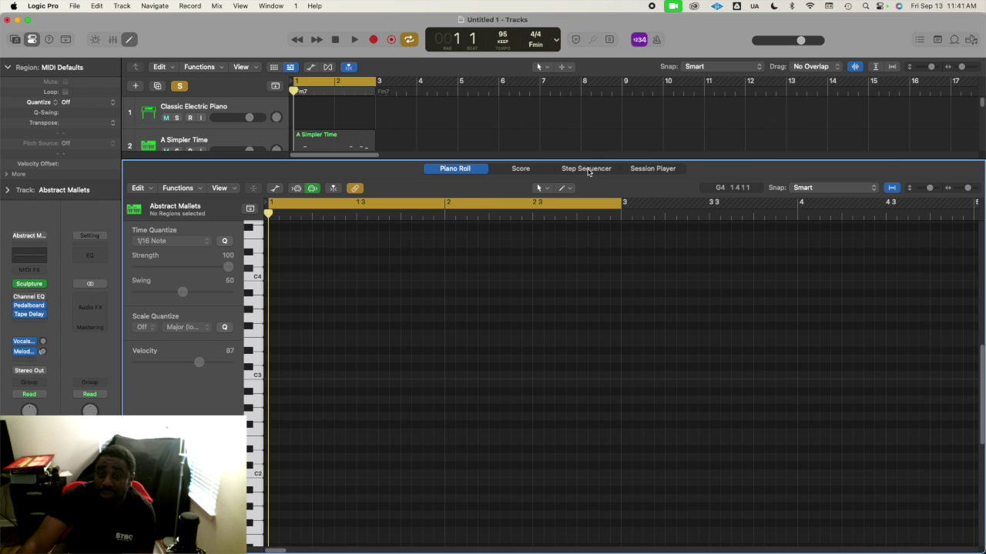
pyautogui.click(587, 169)
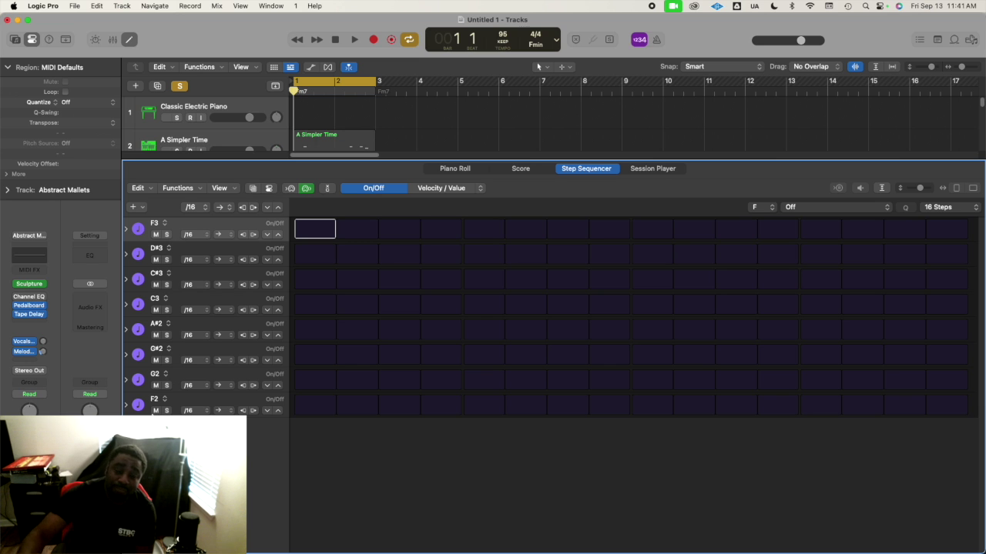
# Mute and unmute track 1, then open and dismiss the Functions menu without choosing anything.
pyautogui.hotkey('ctrl', 'm')
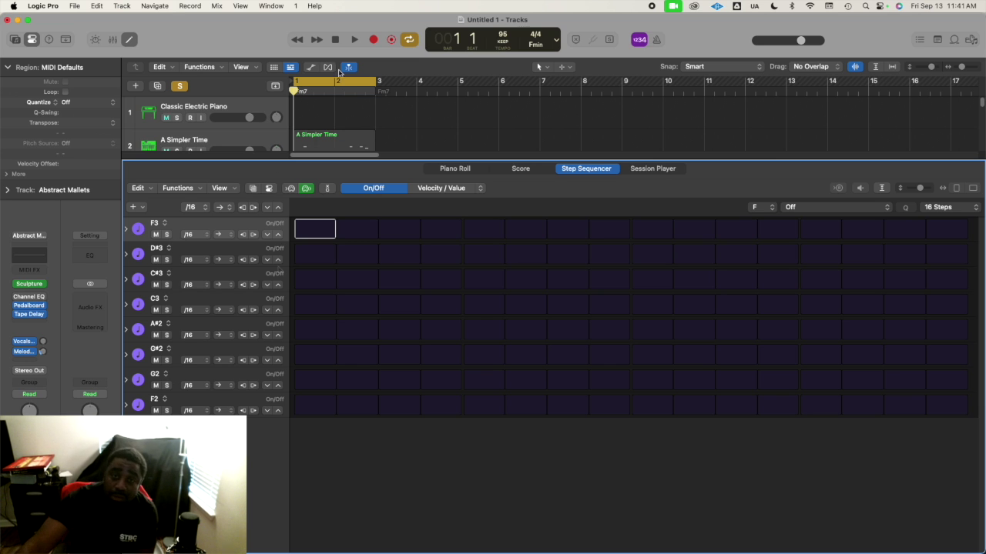
pyautogui.hotkey('ctrl', 'm')
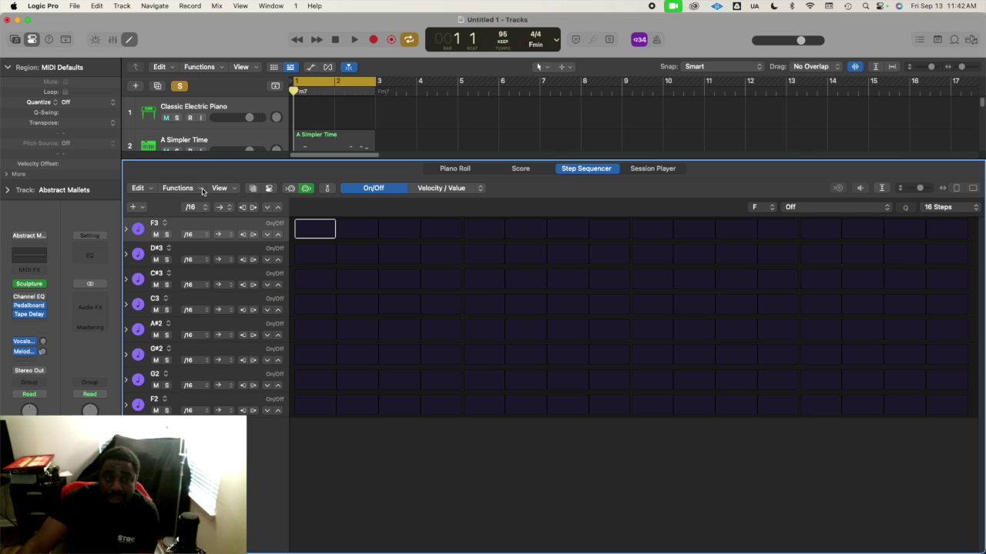
pyautogui.click(202, 191)
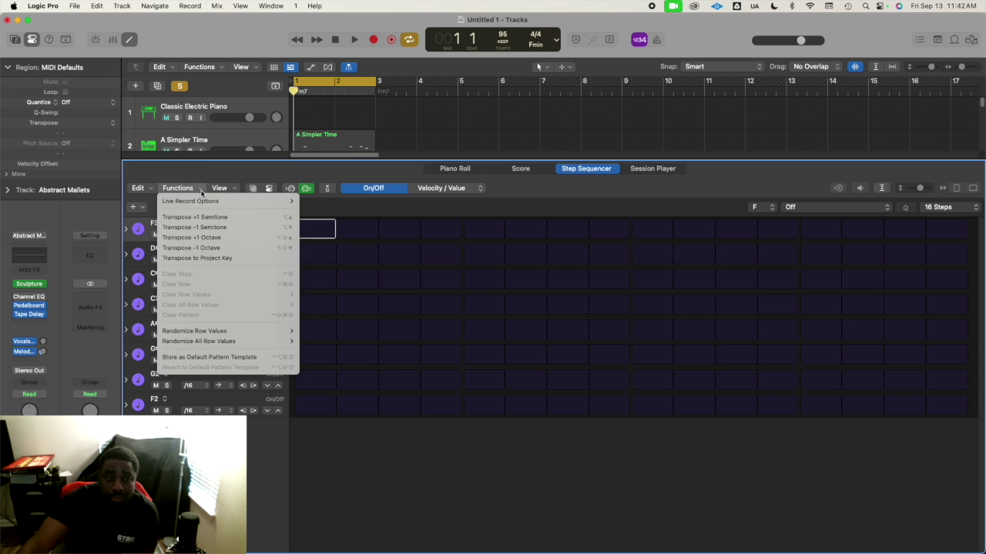
pyautogui.moveTo(203, 200)
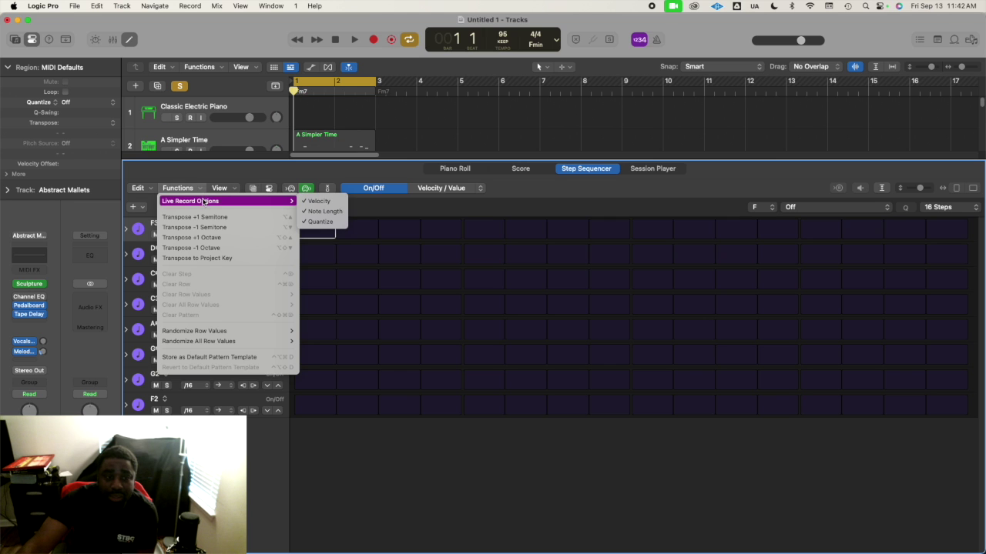
pyautogui.click(146, 189)
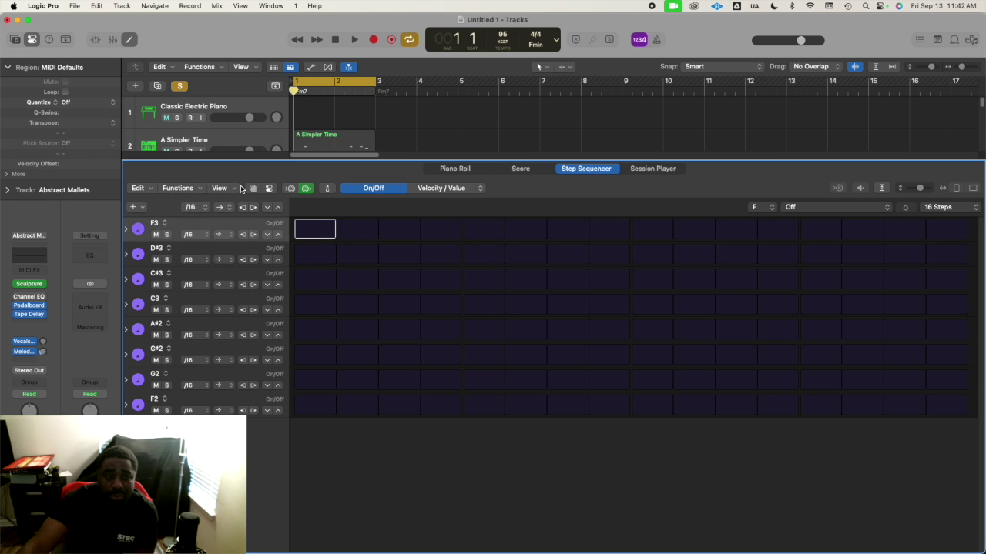
# Load the Templates > Minor > Minor scale template into the step sequencer.
pyautogui.click(251, 189)
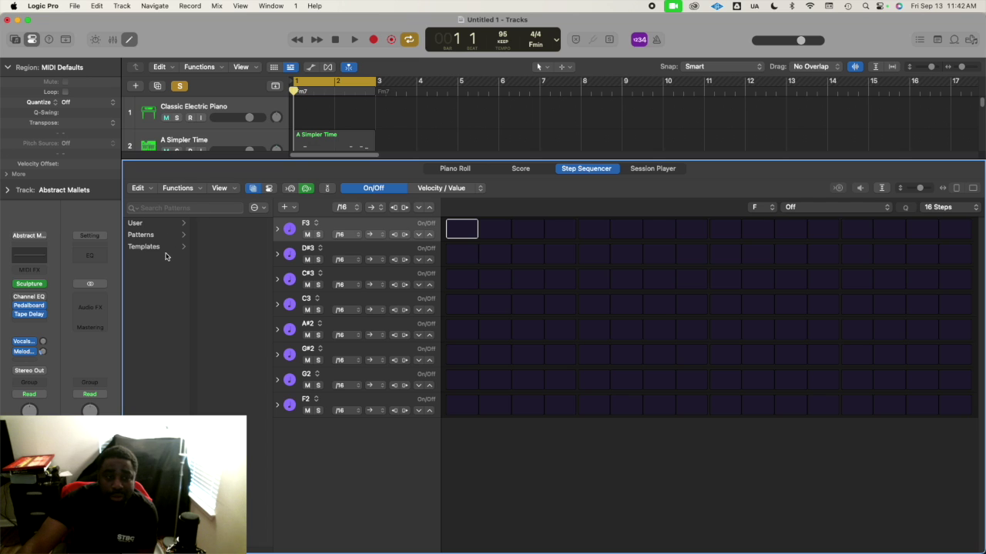
pyautogui.click(163, 252)
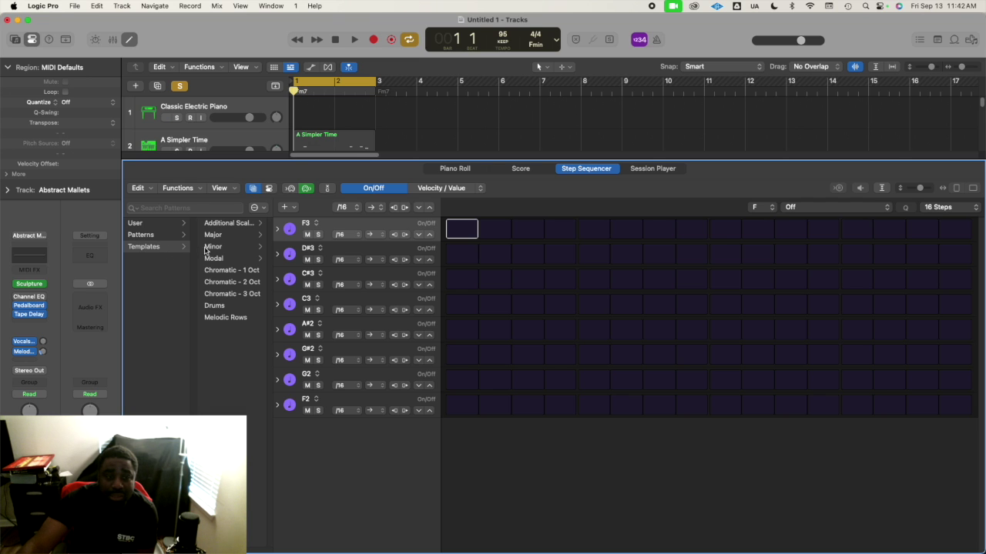
pyautogui.click(207, 247)
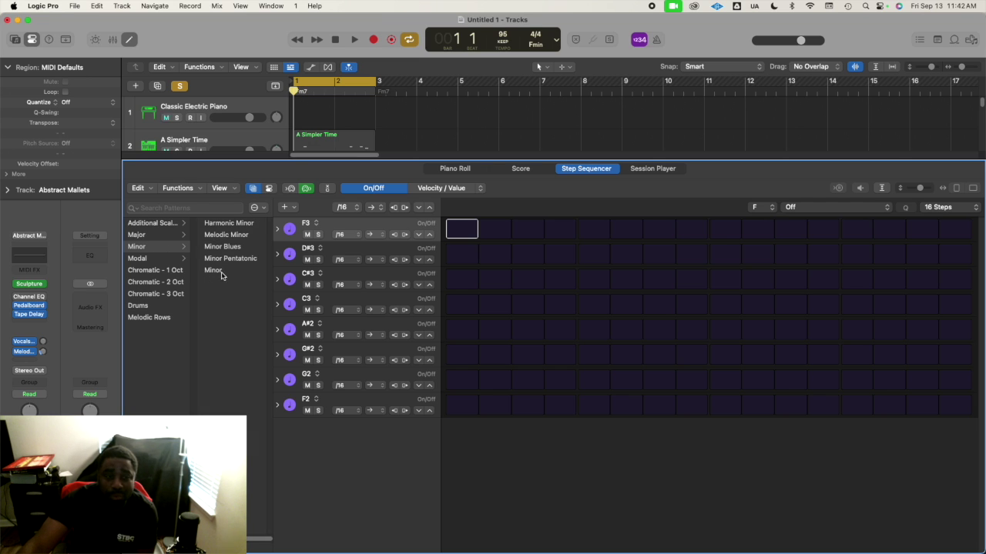
pyautogui.click(213, 270)
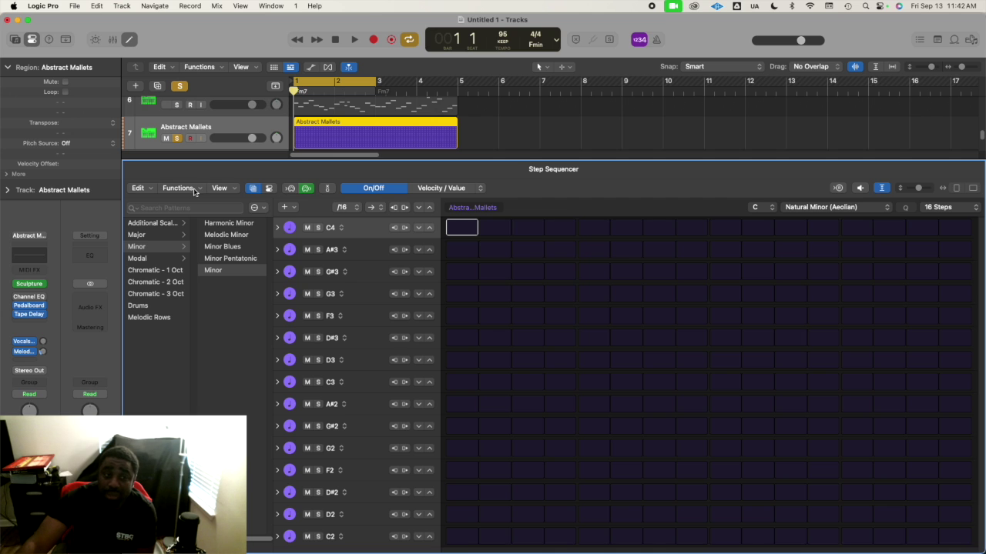
# Transpose the rows to the project key of F and hide the pattern browser.
pyautogui.click(178, 187)
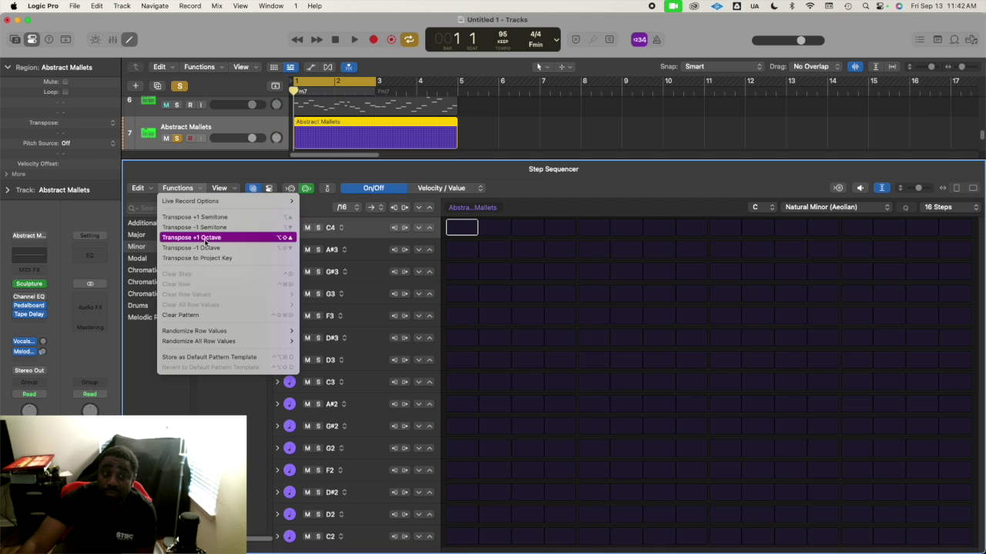
pyautogui.click(197, 258)
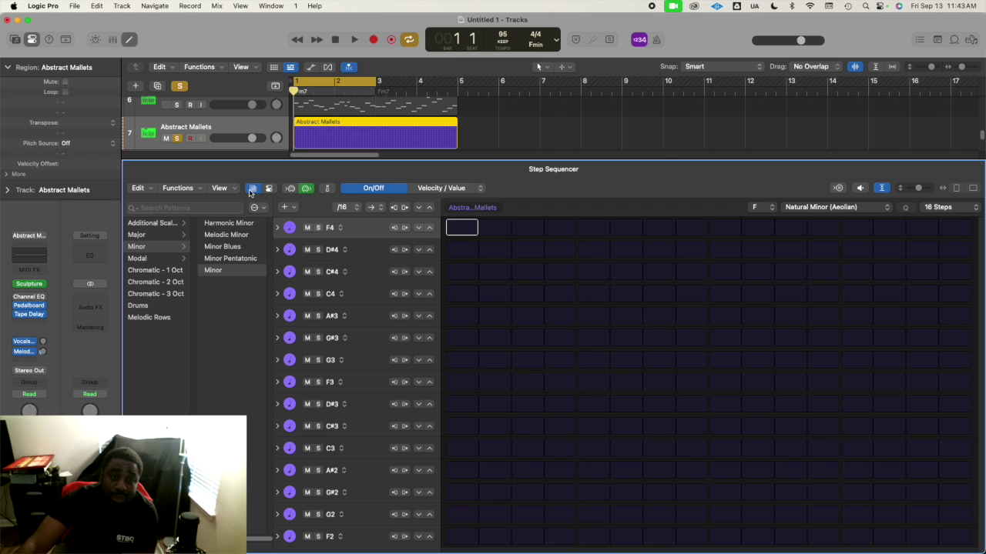
pyautogui.click(251, 190)
# Hide the inspector, keep 16 Steps, shrink the cycle to bars 1–2, and enable the metronome.
pyautogui.press('i')
pyautogui.click(956, 207)
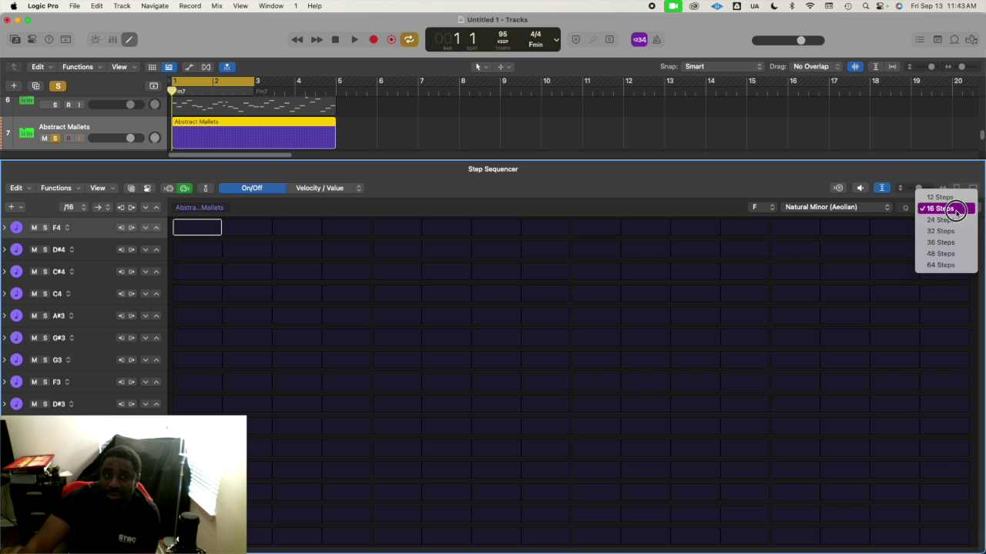
pyautogui.click(955, 210)
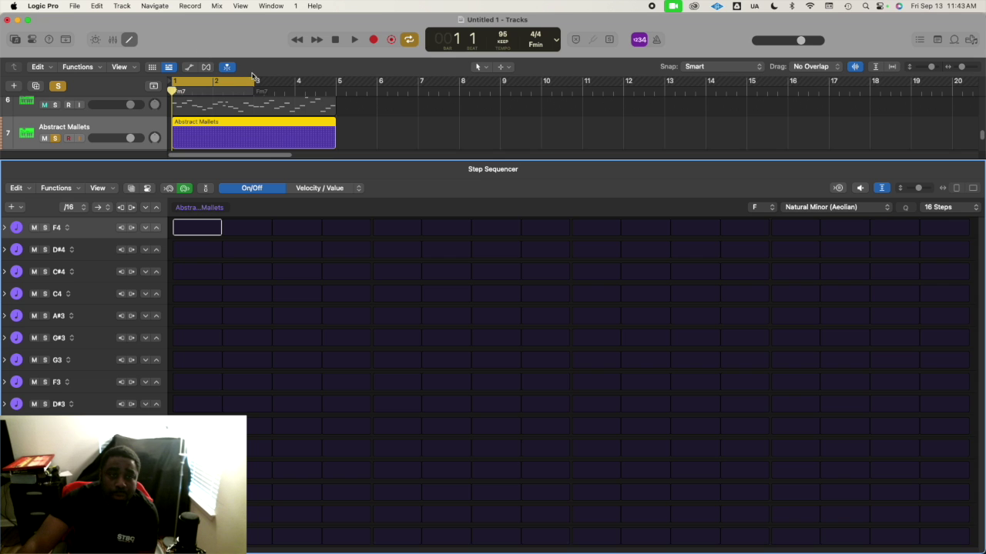
pyautogui.moveTo(252, 81); pyautogui.dragTo(215, 89)
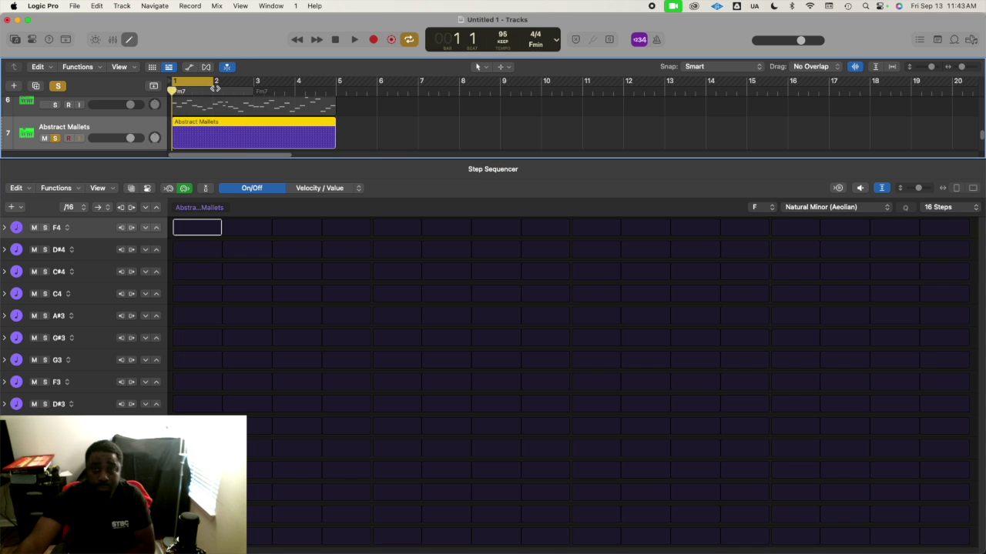
pyautogui.click(656, 40)
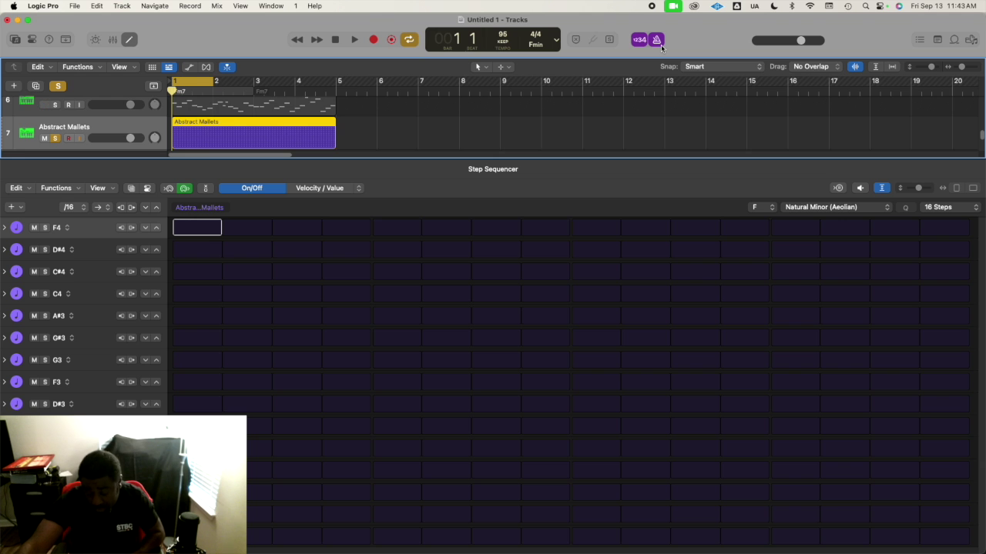
# Start the loop and place lower-row notes at steps 4, 7 and 13.
pyautogui.press('space')
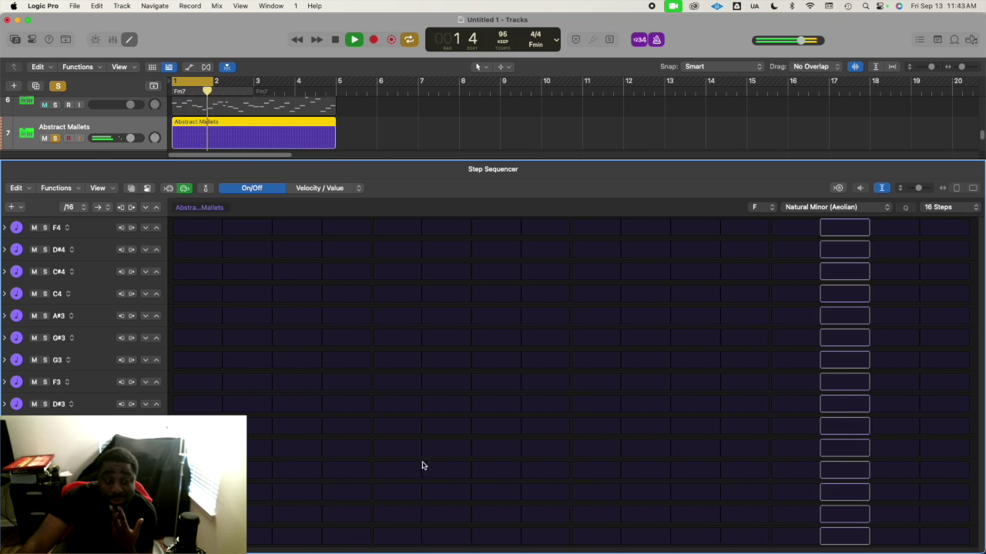
pyautogui.click(340, 451)
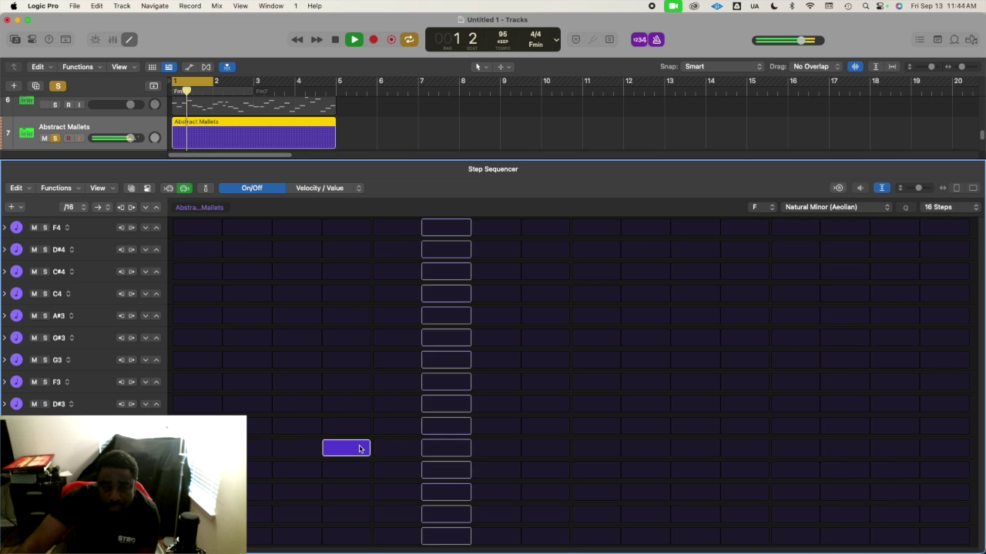
pyautogui.click(497, 493)
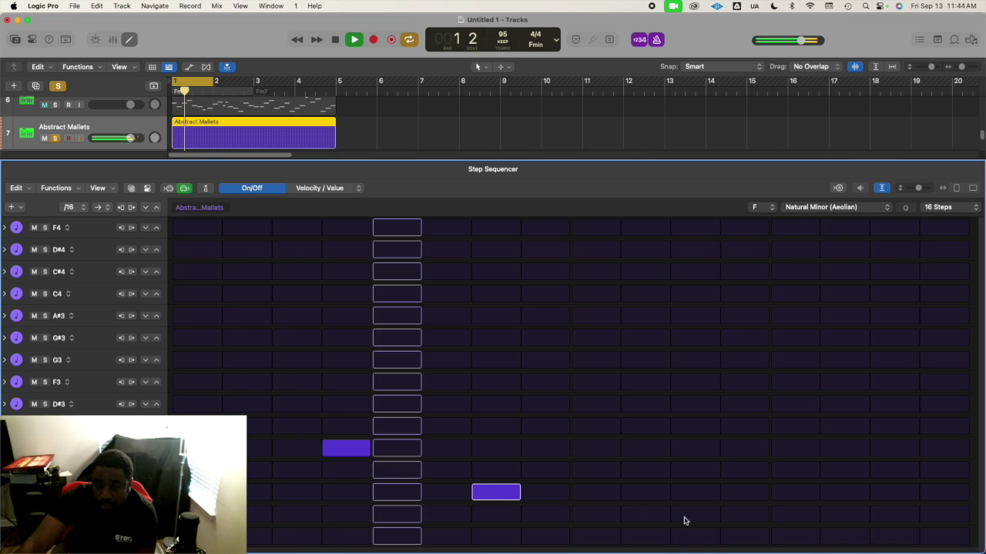
pyautogui.click(732, 538)
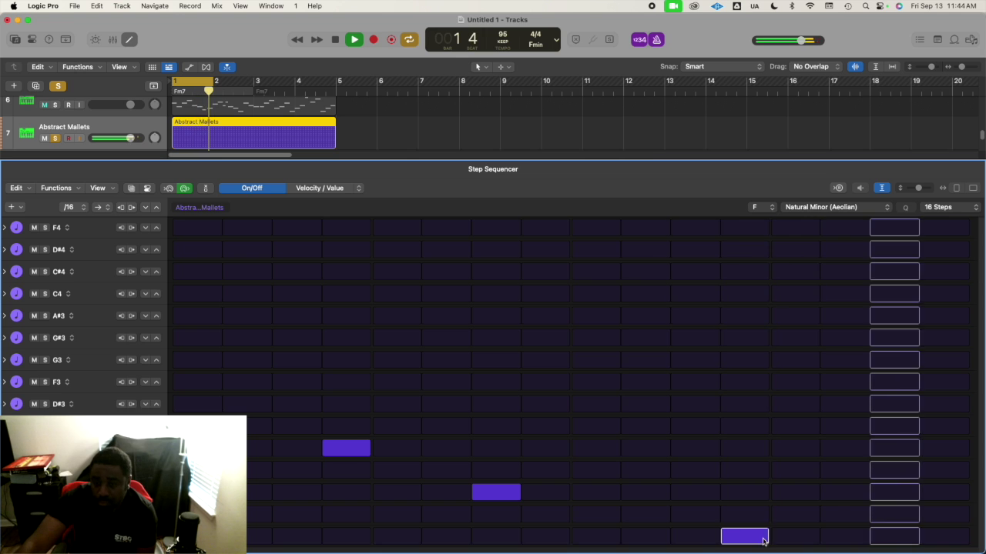
pyautogui.click(760, 536)
pyautogui.click(788, 536)
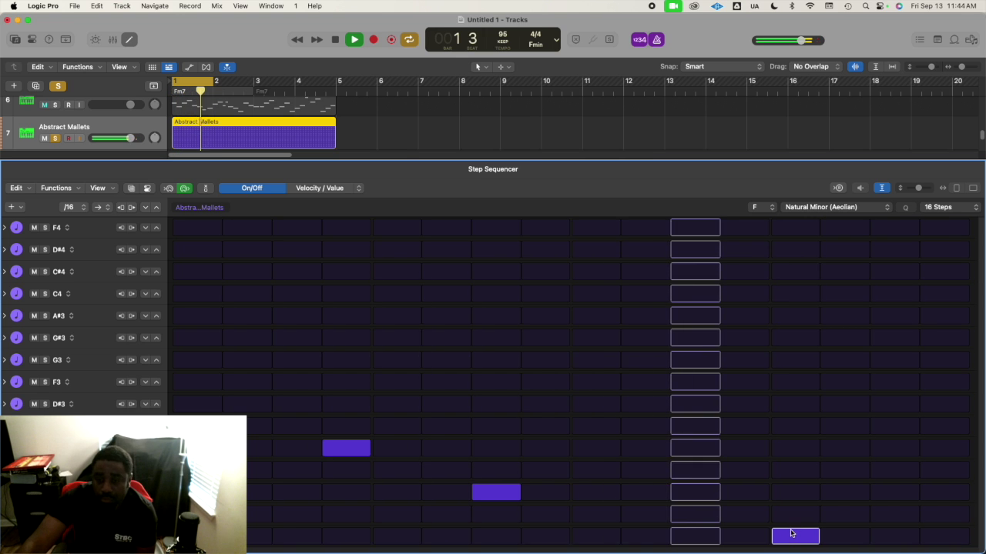
pyautogui.click(788, 535)
pyautogui.click(789, 516)
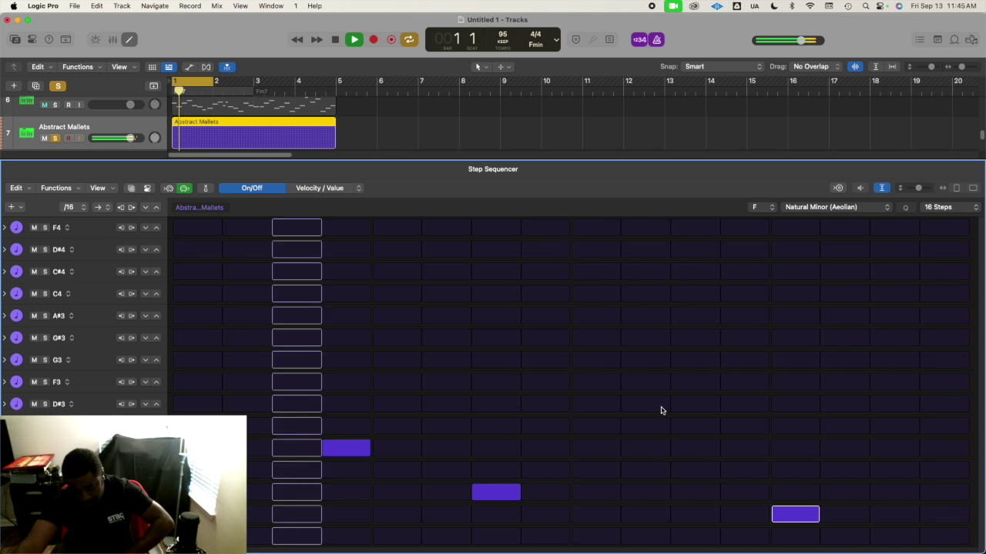
# Stop the looping playback with Space, keeping the three notes.
pyautogui.press('space')
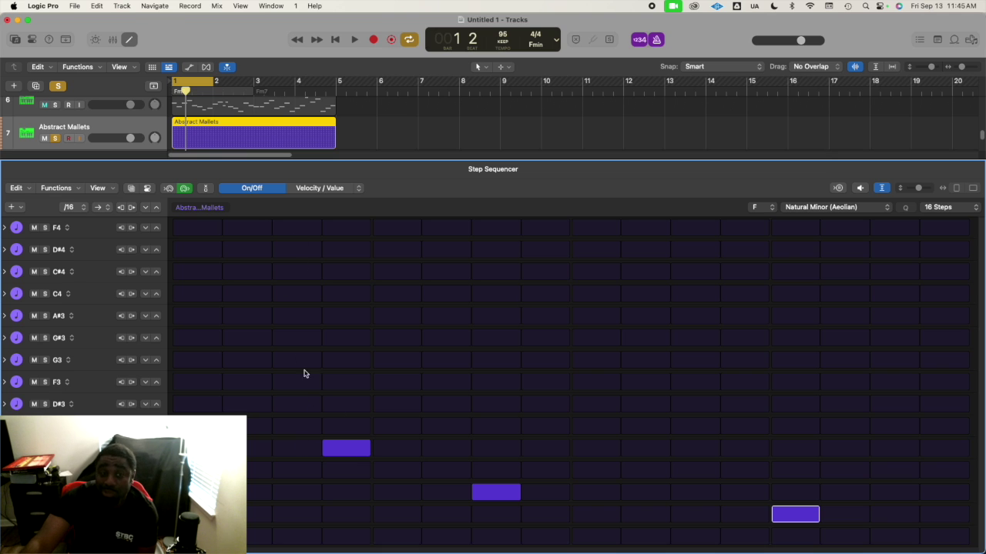
# Show velocities, set the notes at steps 4, 7 and 13 to 69, 77 and 100, and replay.
pyautogui.click(330, 190)
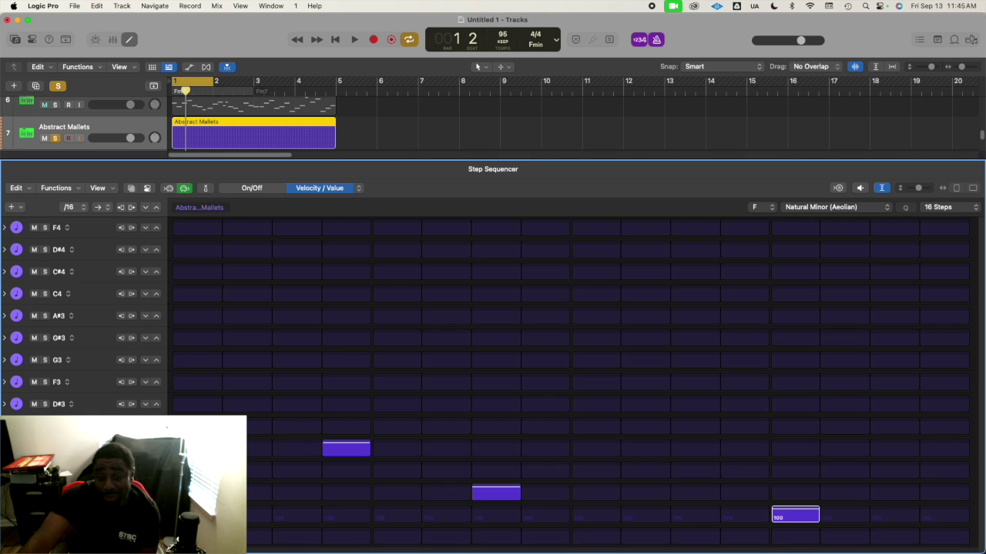
pyautogui.click(796, 514)
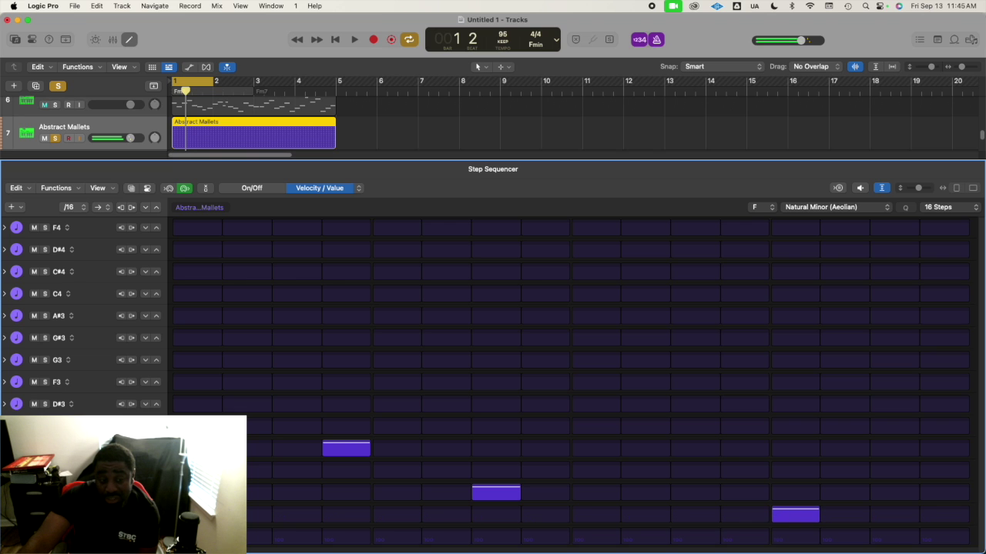
pyautogui.moveTo(330, 449); pyautogui.dragTo(335, 450)
pyautogui.click(490, 494)
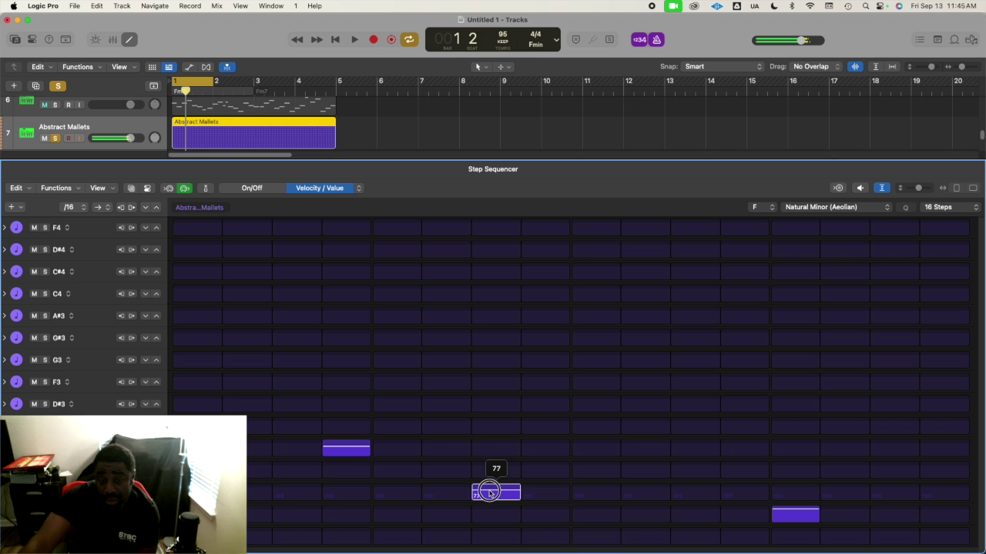
pyautogui.moveTo(808, 524); pyautogui.dragTo(809, 510)
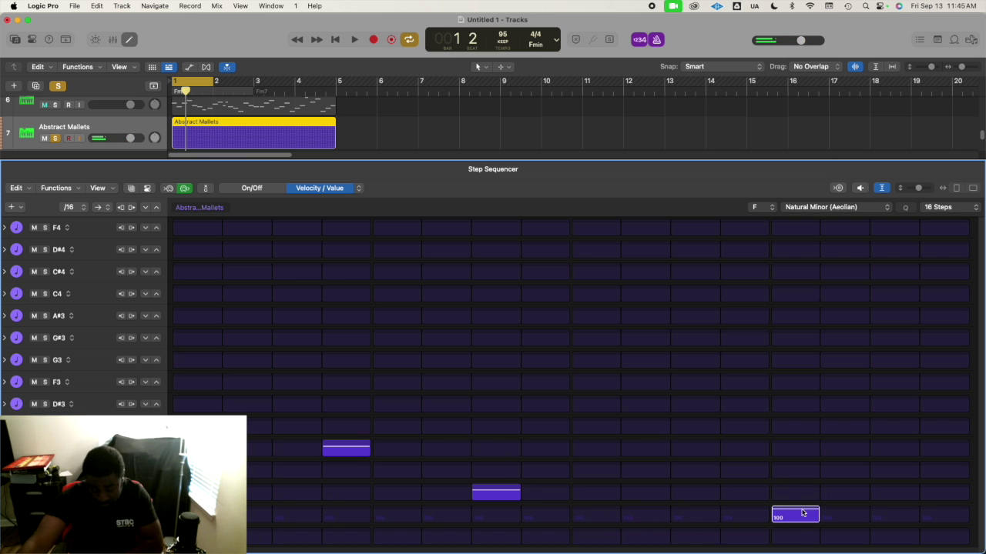
pyautogui.press('space')
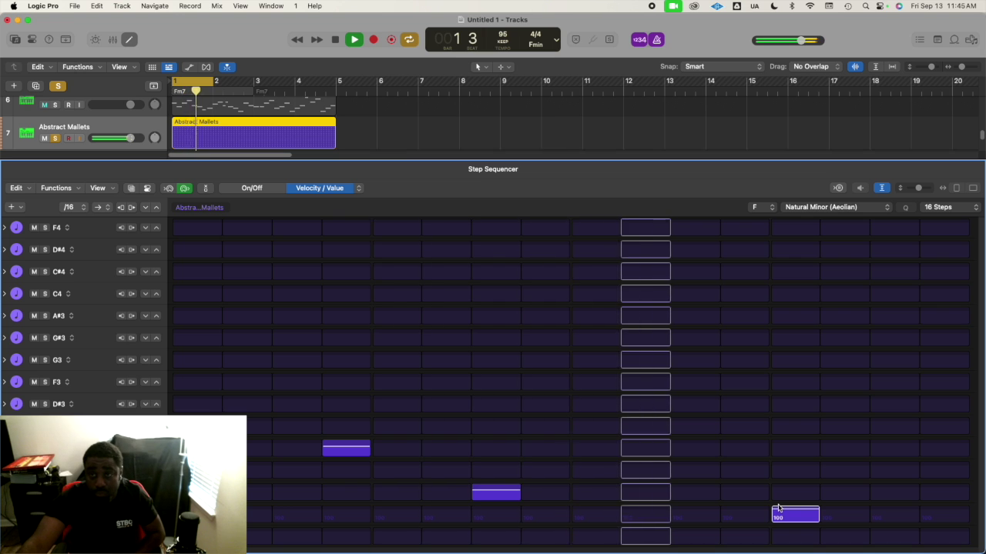